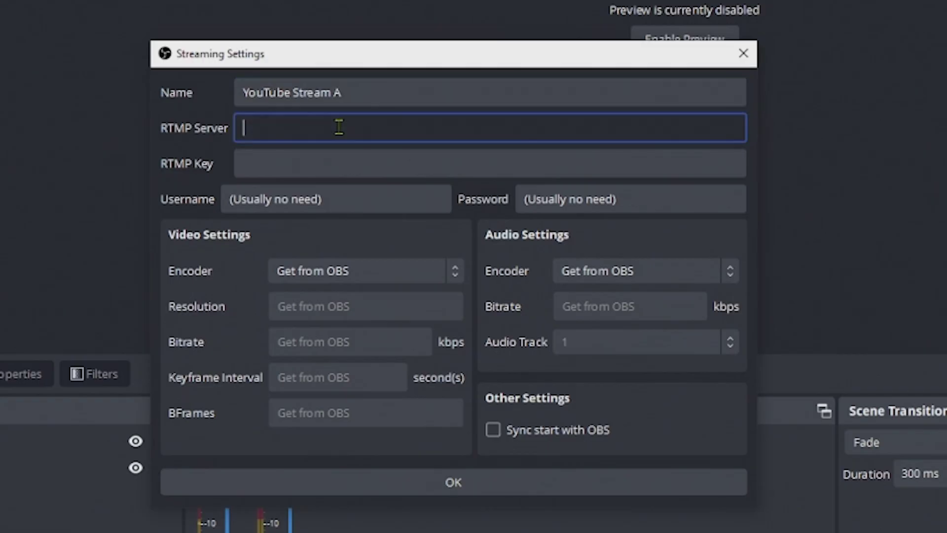
# Paste the YouTube RTMP server, start the main Twitch stream, then start YouTube Stream B and Restream Live Studio.
pyautogui.write('rtmps://a.rtmp.youtube.com/live2')
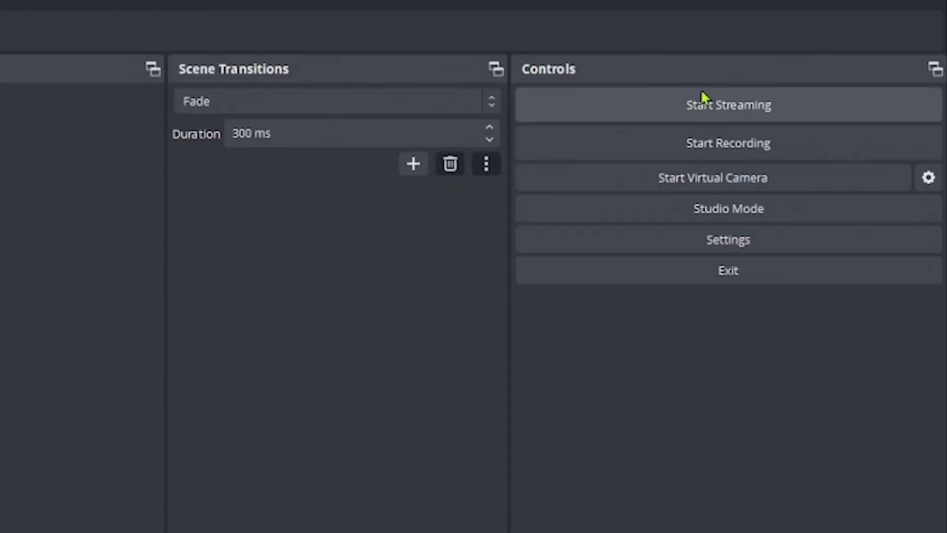
pyautogui.click(710, 111)
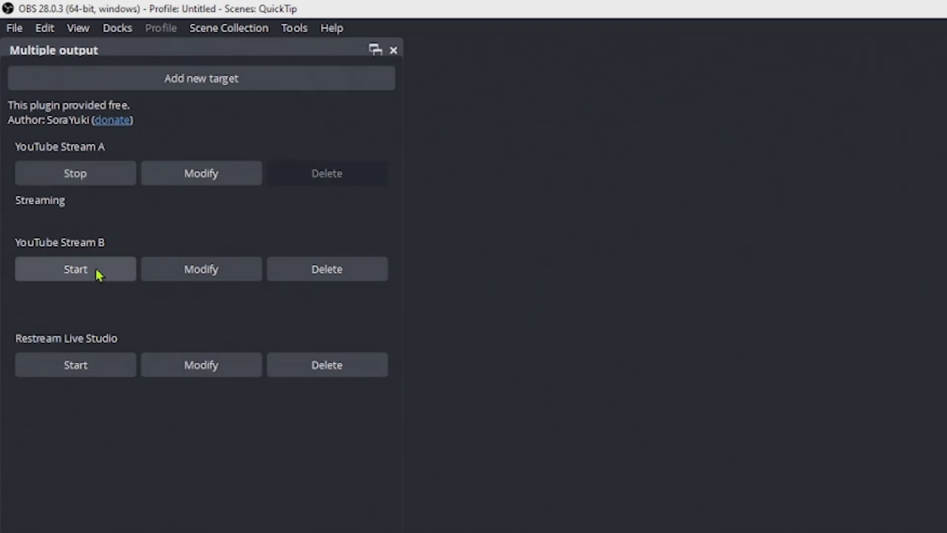
pyautogui.click(94, 275)
pyautogui.click(92, 371)
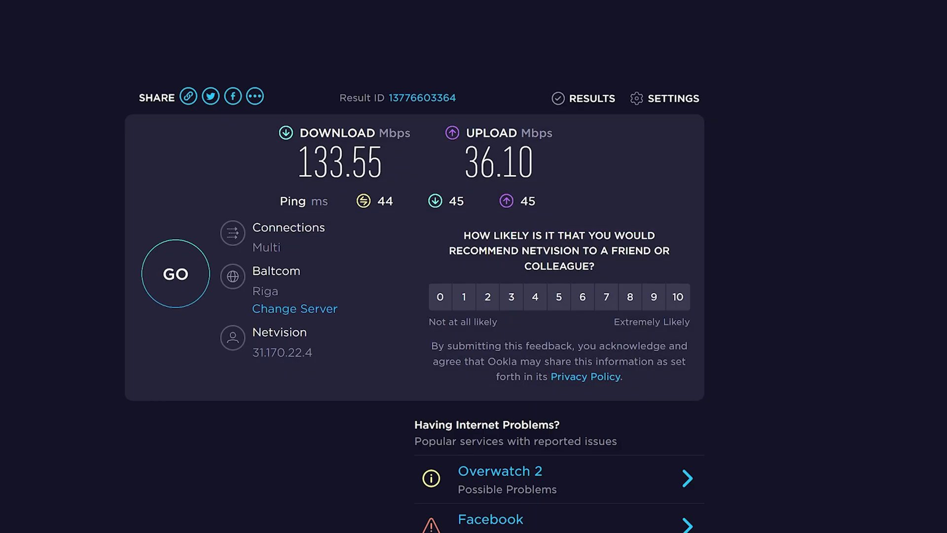
# Highlight the 36.10 Mbps upload figure in the finished Speedtest result.
pyautogui.doubleClick(481, 166)
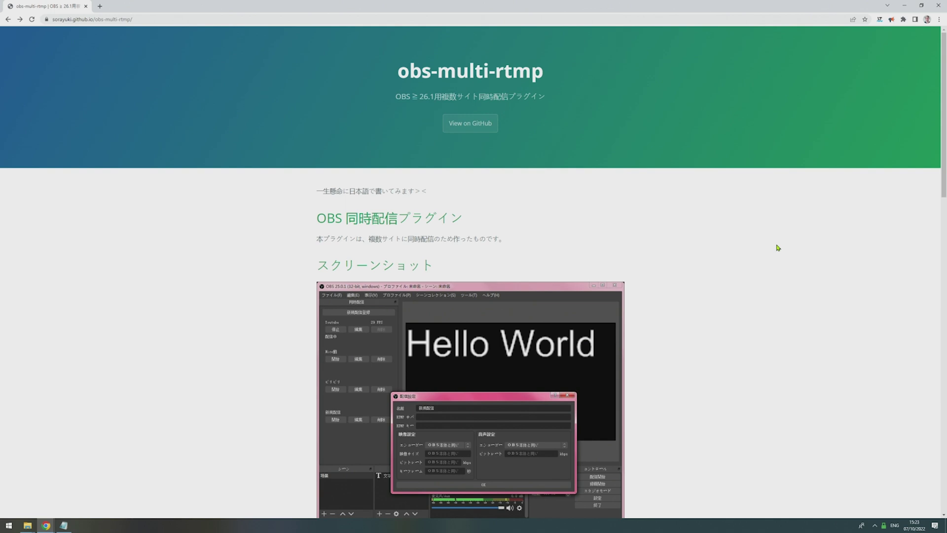
# Download obs-multi-rtmp-portable.zip from the Assets of the plugin's Windows release page.
pyautogui.scroll(-6, 685, 220)
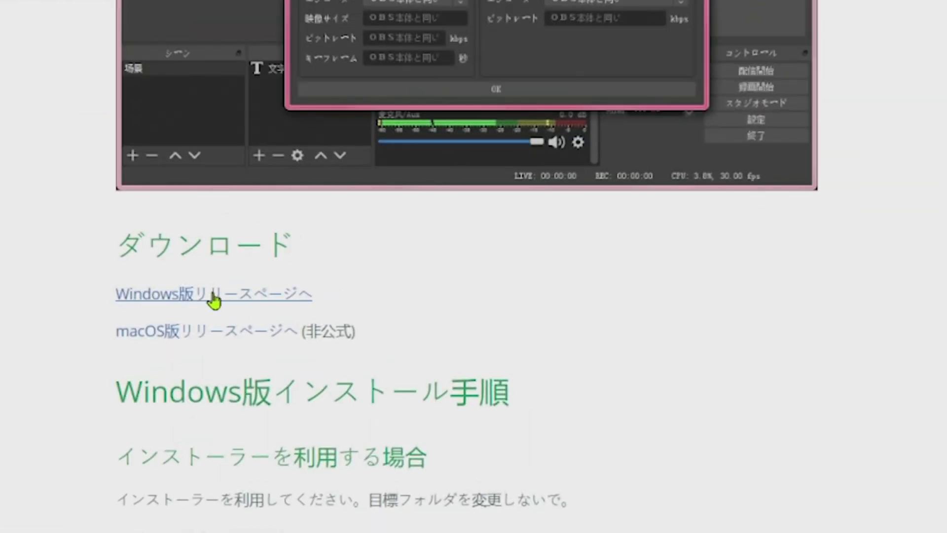
pyautogui.click(122, 298)
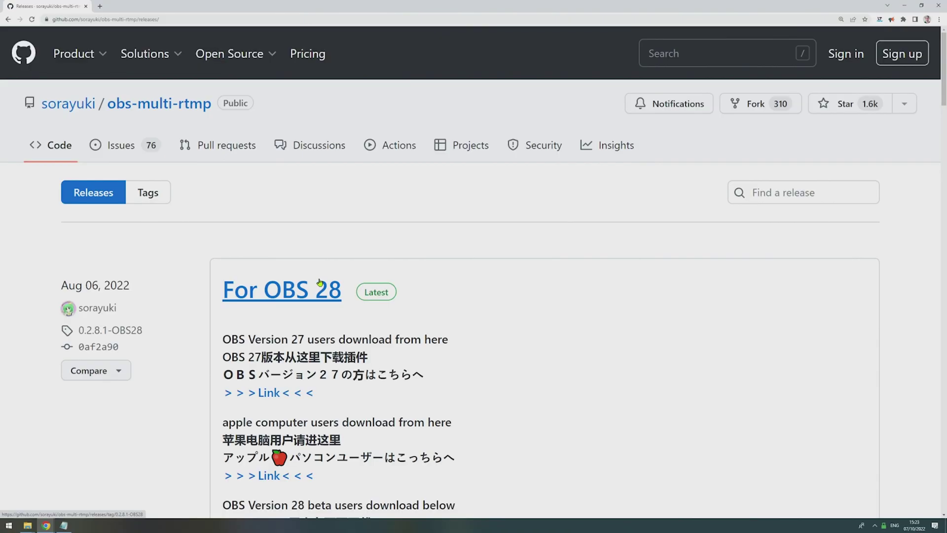
pyautogui.scroll(-7, 444, 239)
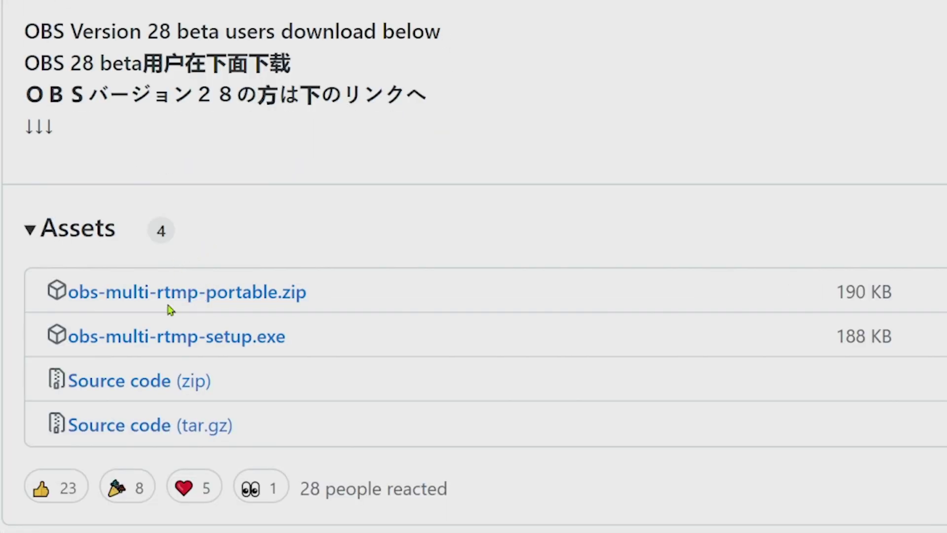
pyautogui.click(238, 294)
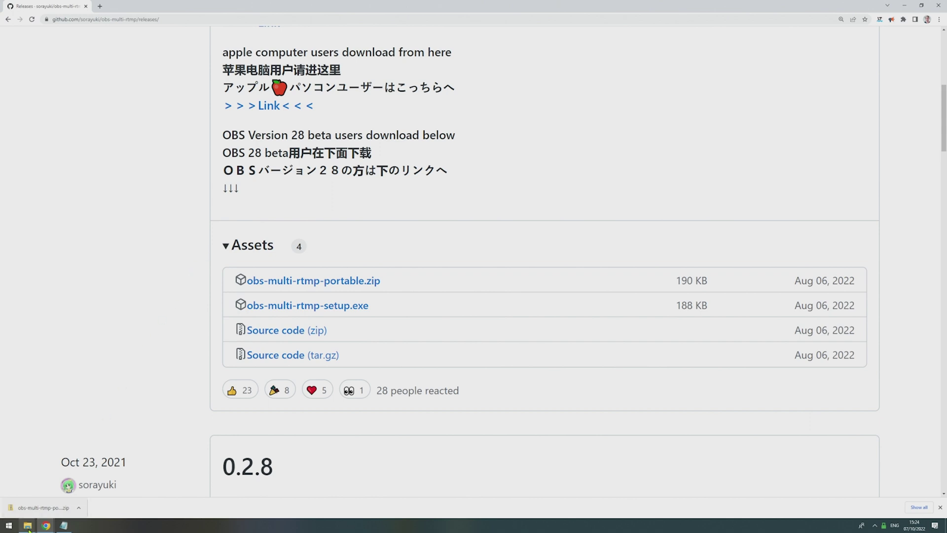
# Copy the zip's data and obs-plugins folders into the Program Files obs-studio folder.
pyautogui.moveTo(28, 524)
pyautogui.click(78, 488)
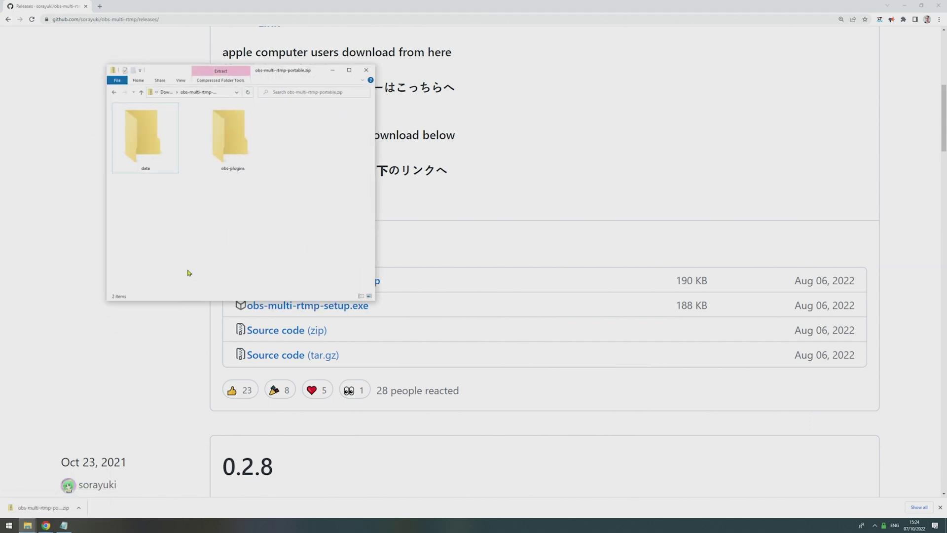
pyautogui.click(80, 490)
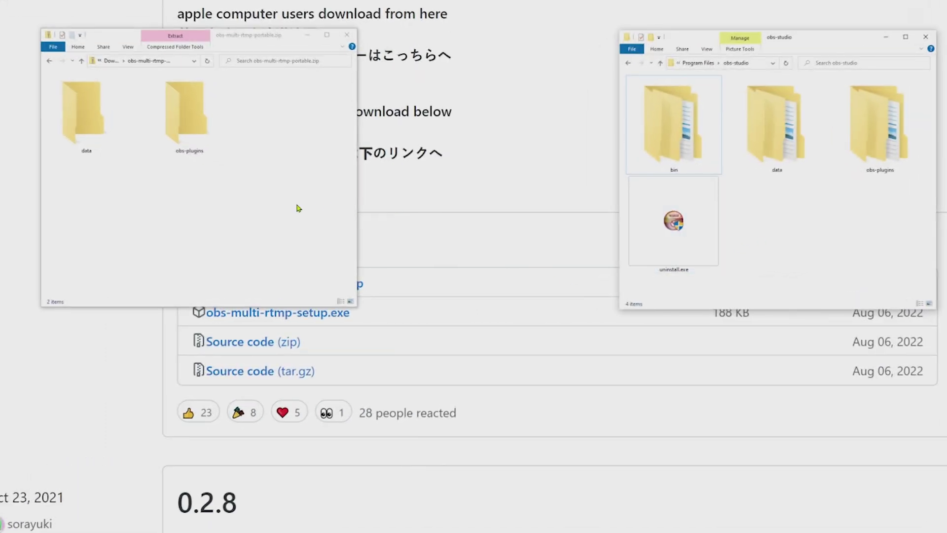
pyautogui.moveTo(296, 207); pyautogui.dragTo(806, 220)
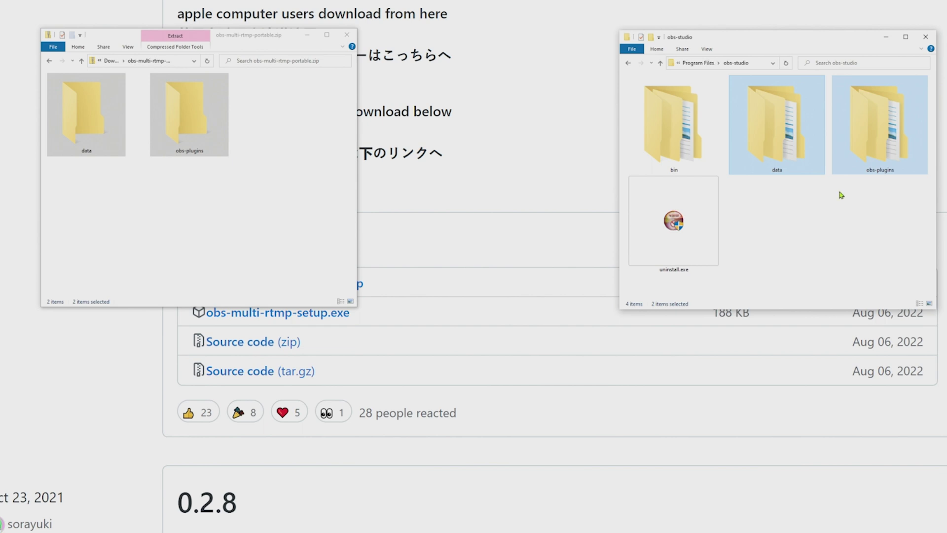
pyautogui.press('super')
# Launch OBS through Start search and dock the Multiple output panel at the top left.
pyautogui.write('obss')
pyautogui.press('Return')
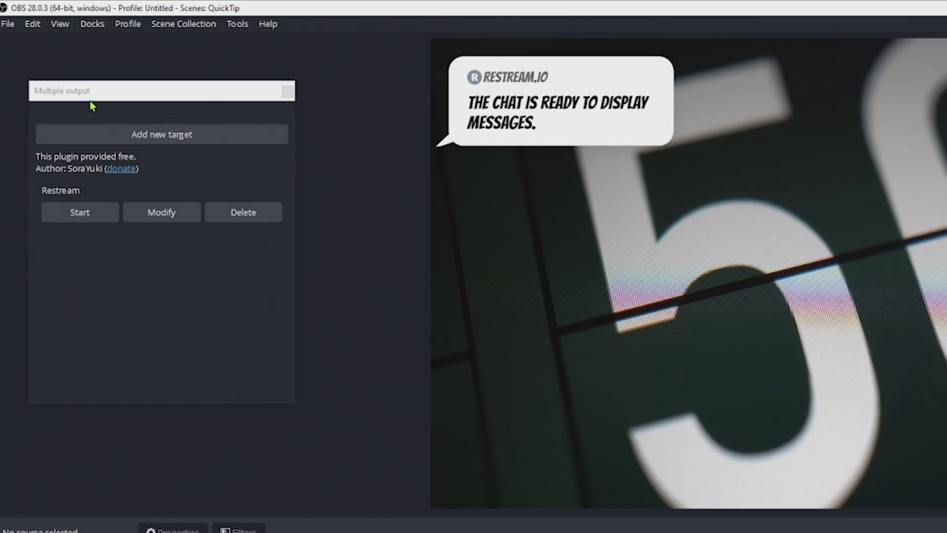
pyautogui.moveTo(93, 97); pyautogui.dragTo(326, 207)
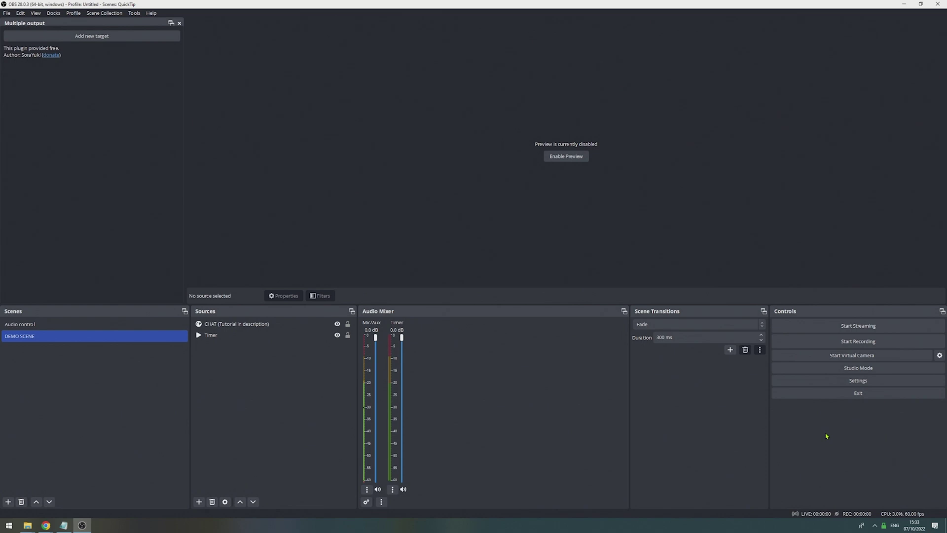
# Set the stream service to Twitch in Stream settings and paste the Twitch stream key.
pyautogui.click(851, 385)
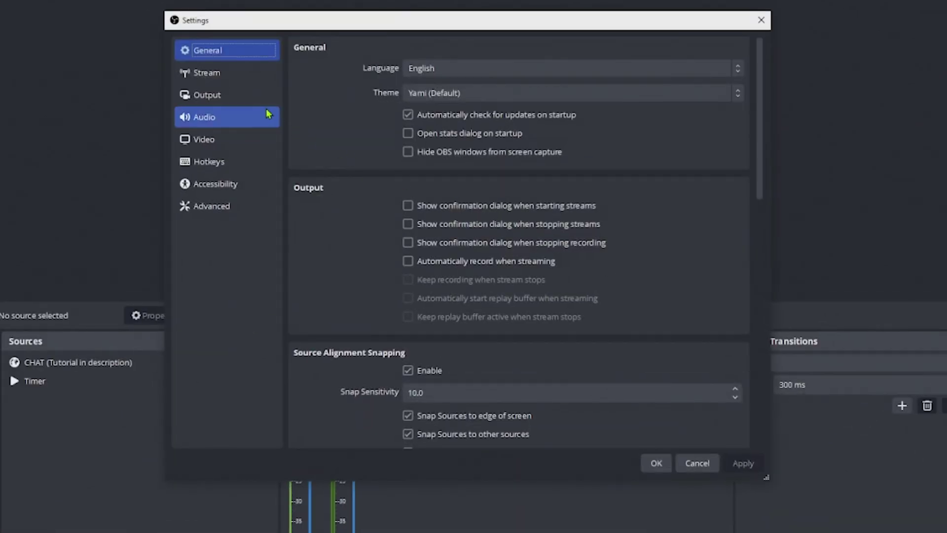
pyautogui.click(338, 156)
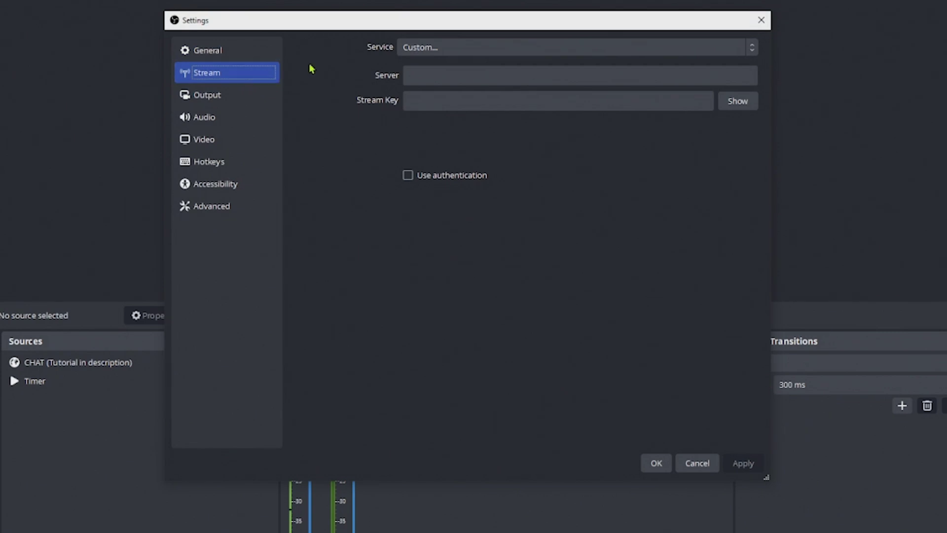
pyautogui.click(444, 48)
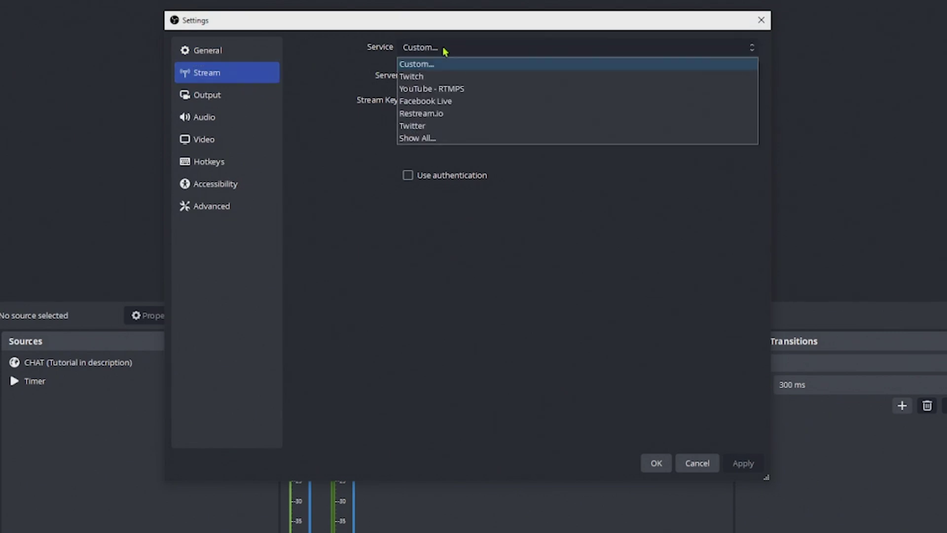
pyautogui.click(441, 77)
pyautogui.click(434, 104)
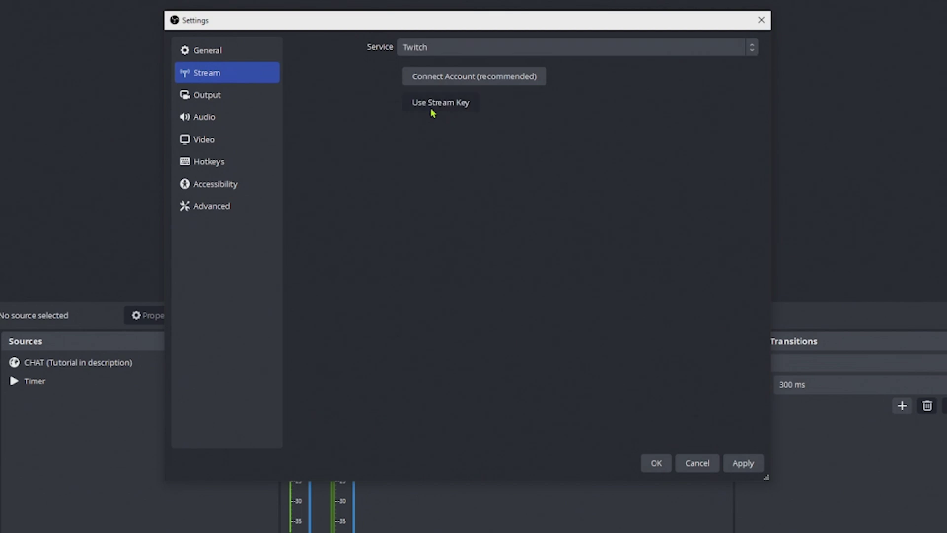
pyautogui.hotkey('ctrl', 'v')
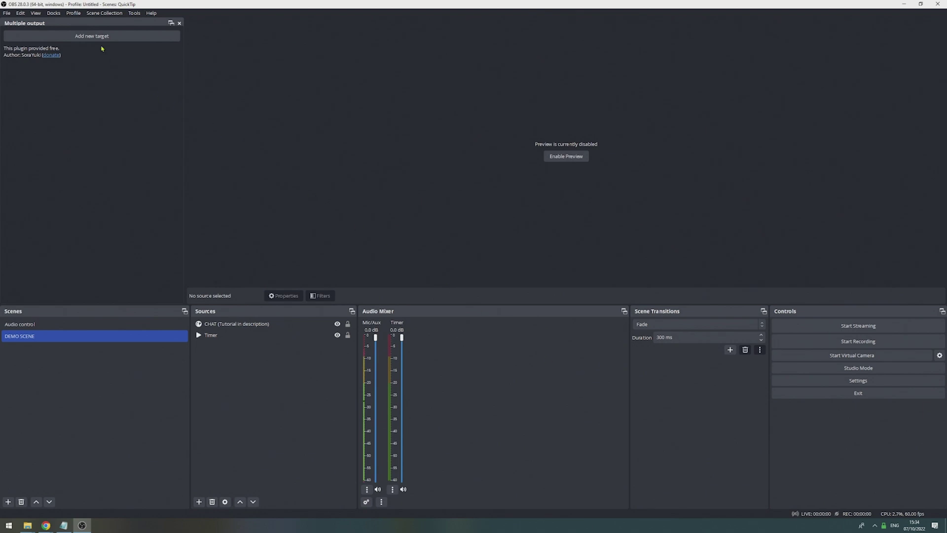
# Add a YouTube Stream A target with the pasted YouTube RTMP server address and stream key.
pyautogui.click(101, 36)
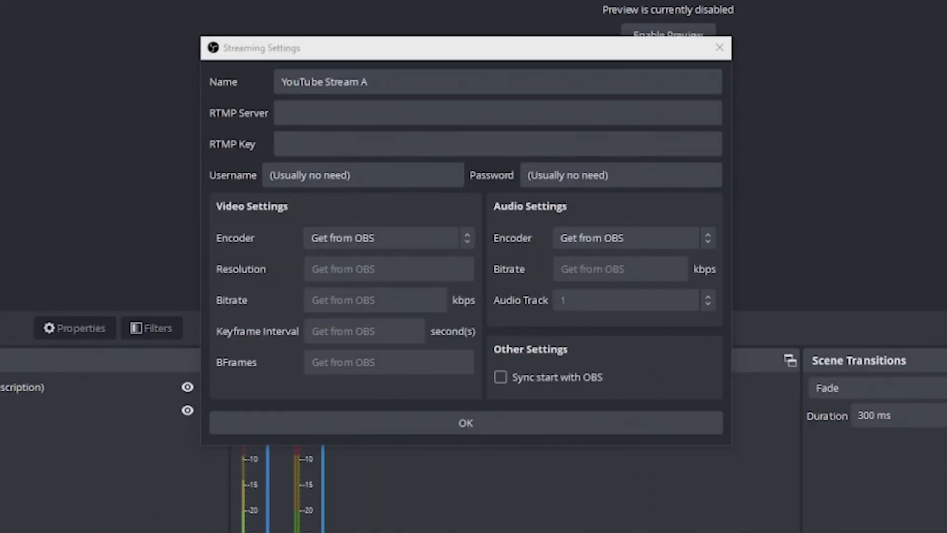
pyautogui.click(420, 111)
pyautogui.write('rtmp://a.rtmp.youtube.com/live2')
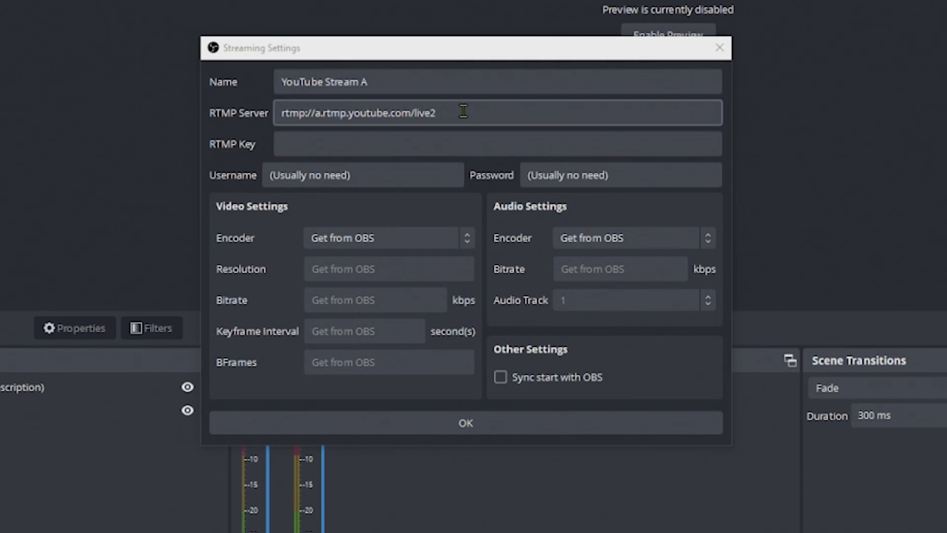
pyautogui.click(440, 142)
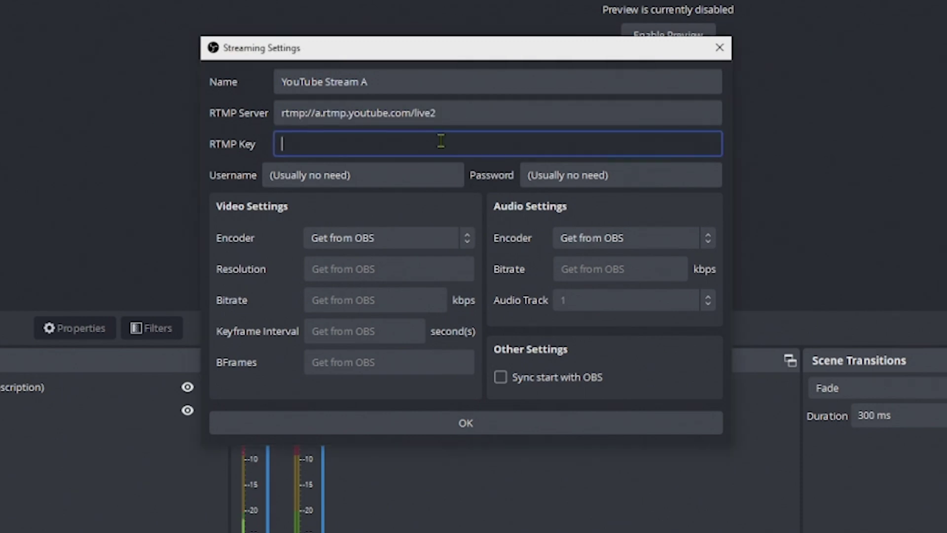
pyautogui.hotkey('ctrl', 'v')
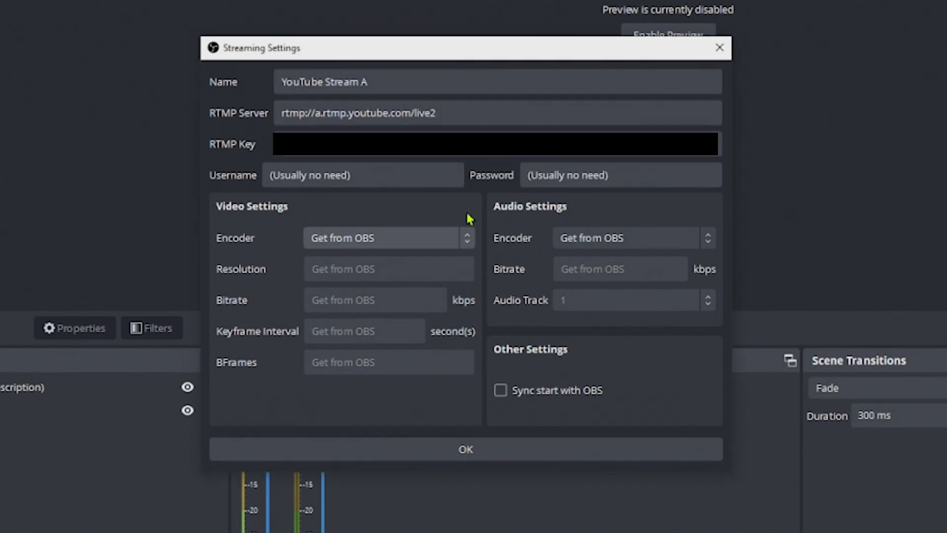
pyautogui.click(467, 441)
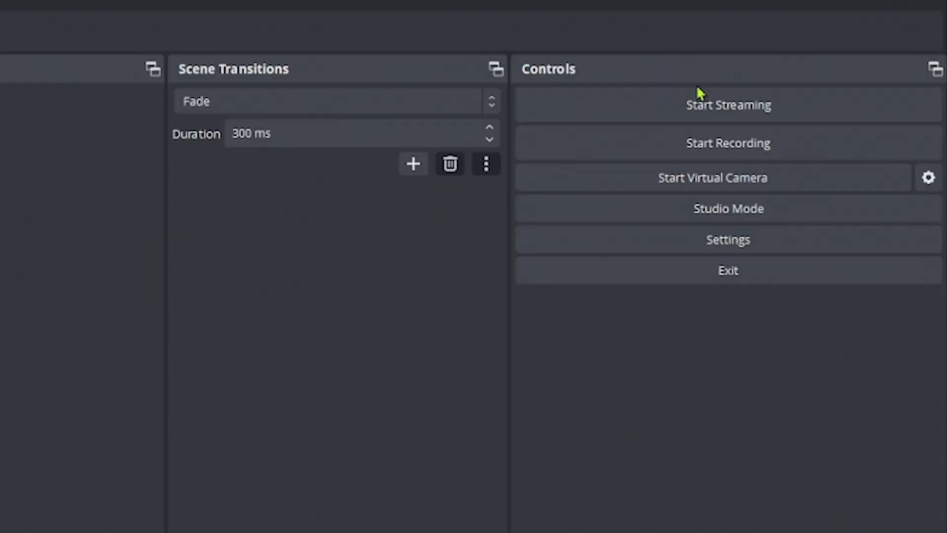
# Start the main broadcast, then start YouTube Stream A, YouTube Stream B and Restream Live Studio.
pyautogui.click(850, 331)
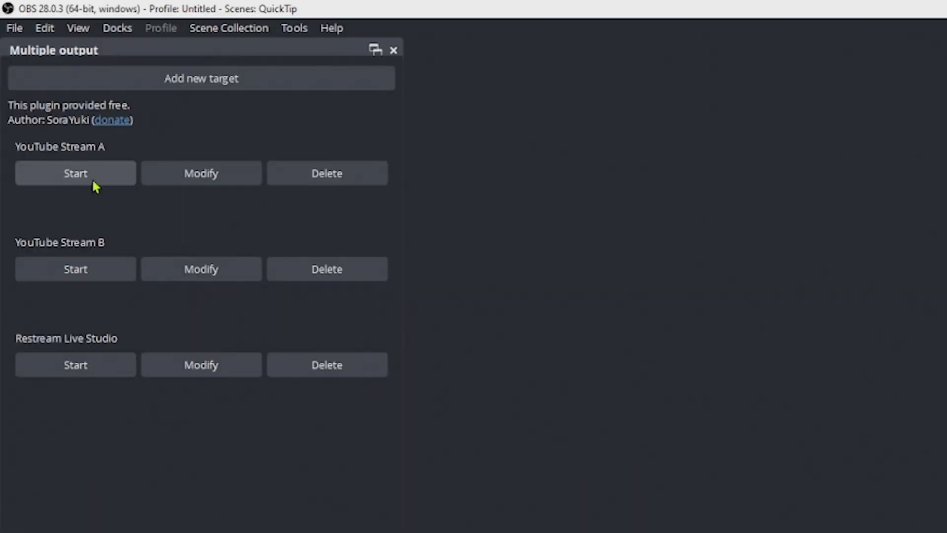
pyautogui.click(42, 83)
pyautogui.click(94, 278)
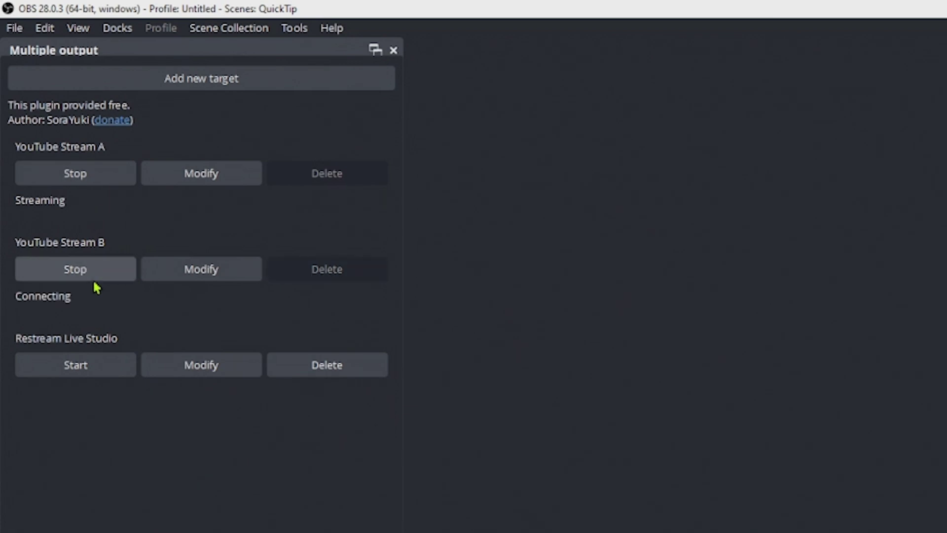
pyautogui.click(89, 372)
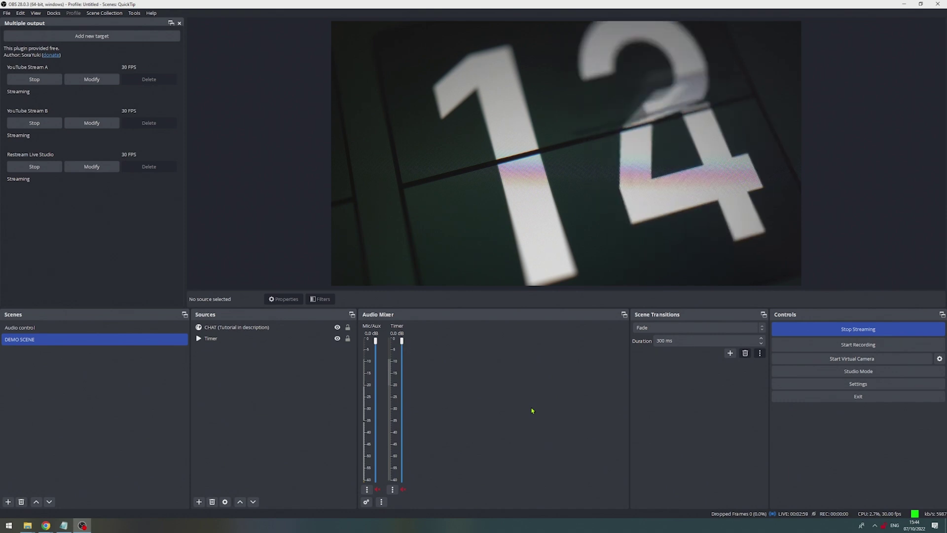
# Post the greeting 'lo form Test Stream A' in the TEST STREAM A live chat.
pyautogui.click(46, 526)
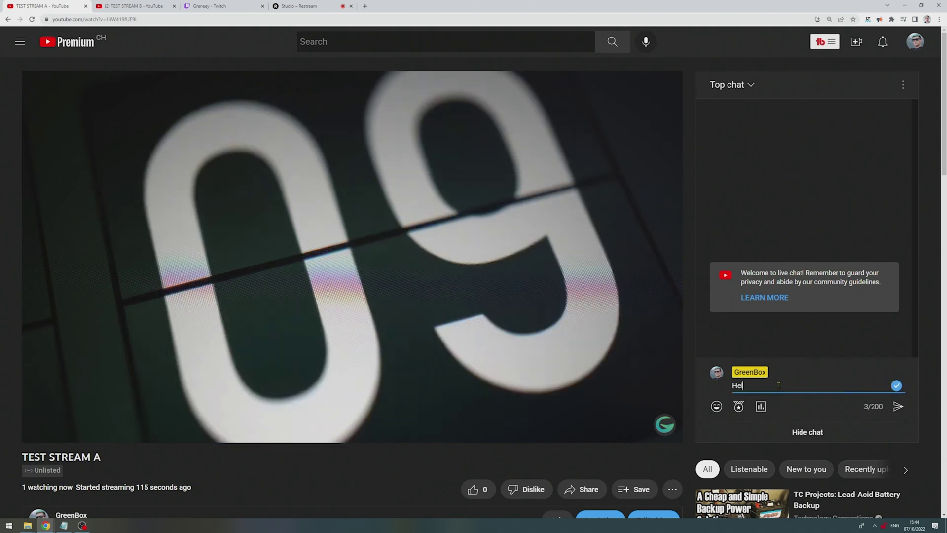
pyautogui.write('lo form Test Stream A')
pyautogui.press('Return')
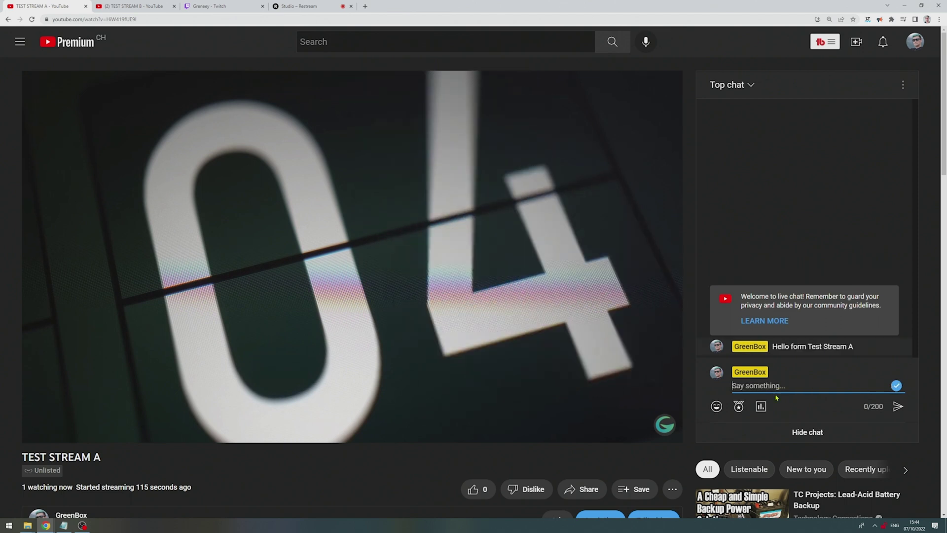
# Post 'Hello Welcoom from test Strea' in the TEST STREAM B chat, then view the Twitch stream.
pyautogui.click(132, 10)
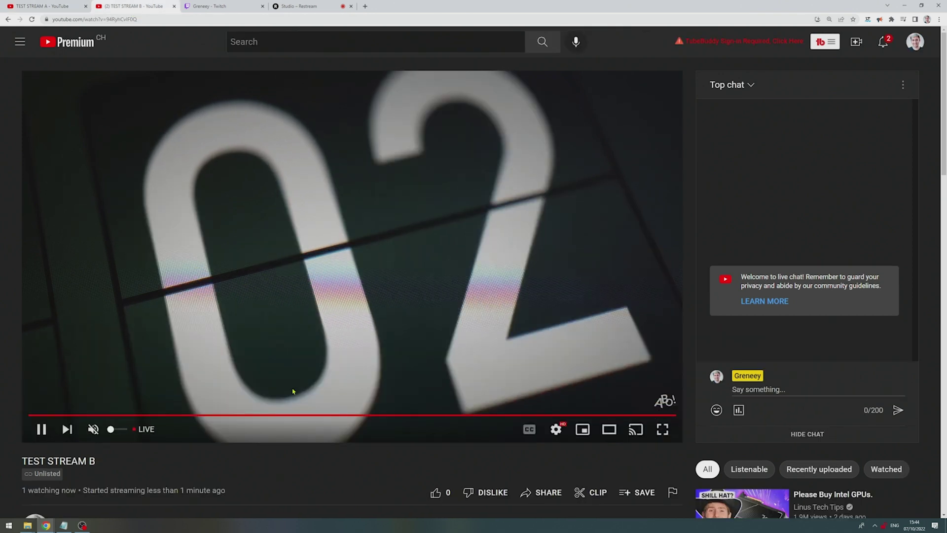
pyautogui.click(771, 390)
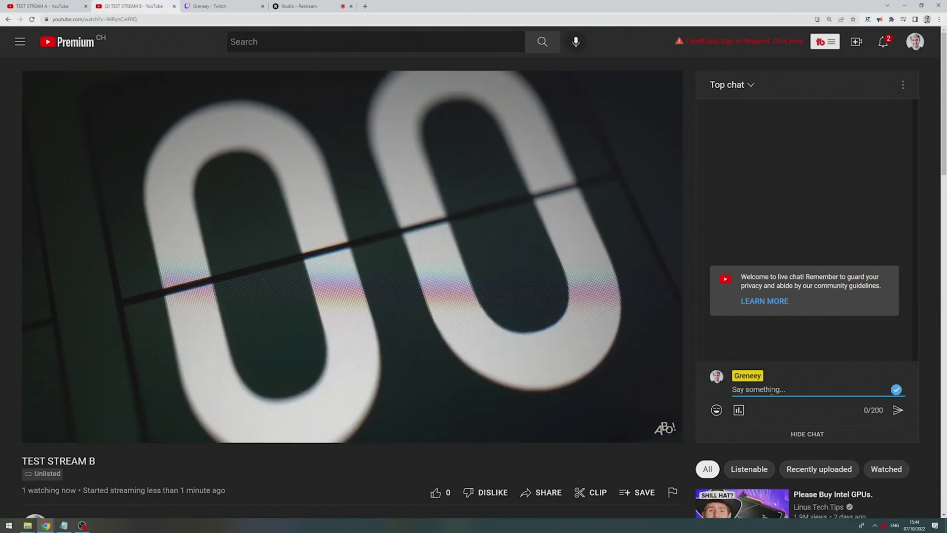
pyautogui.write('Hello Welcoom from test Stream B')
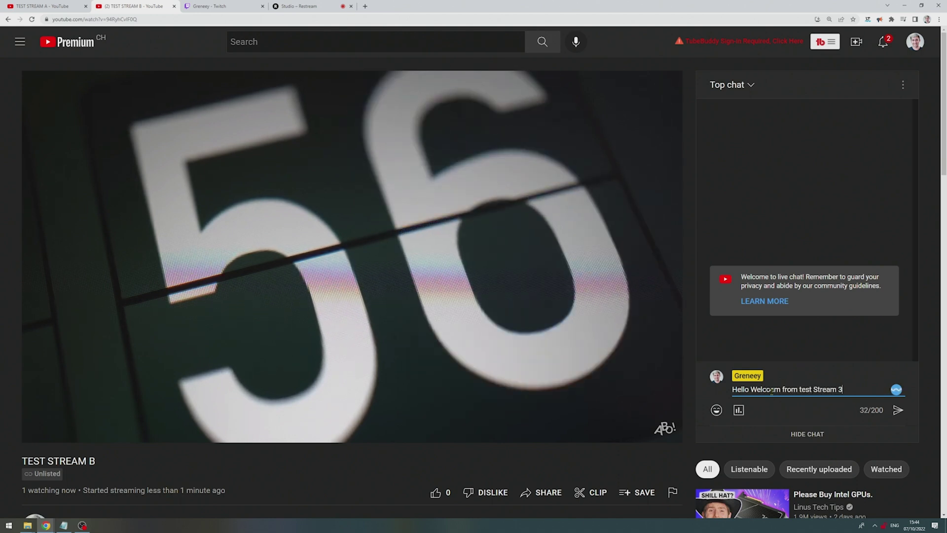
pyautogui.press('Return')
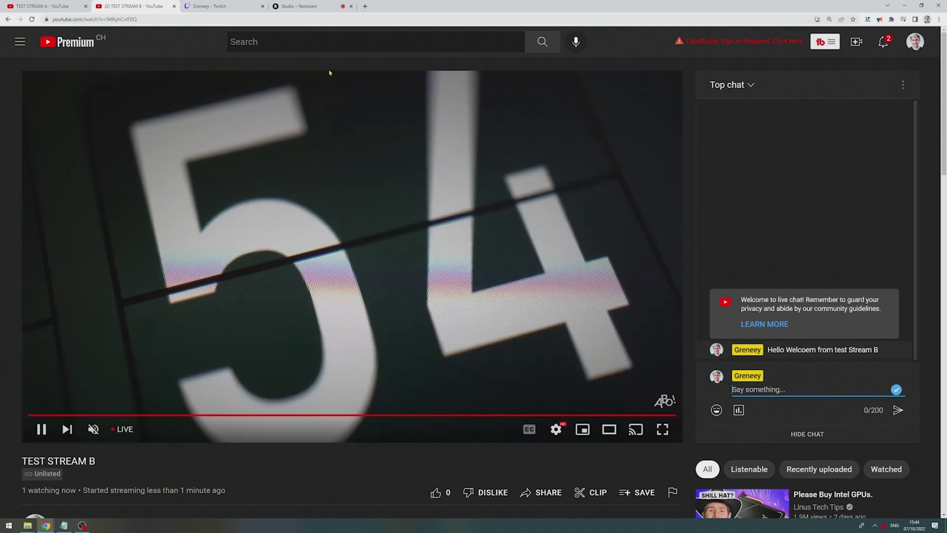
pyautogui.click(211, 9)
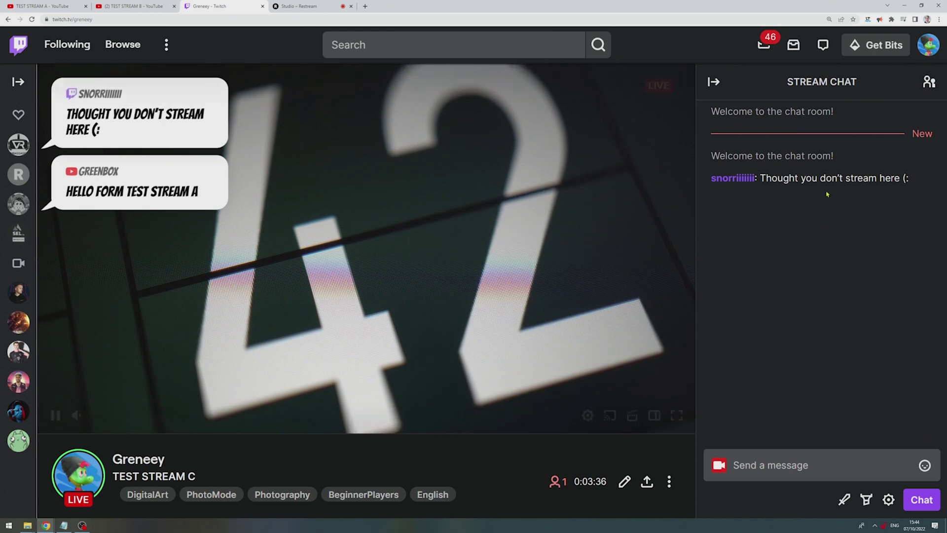
# Check the countdown feed on the Restream Studio page, then return to OBS.
pyautogui.click(293, 9)
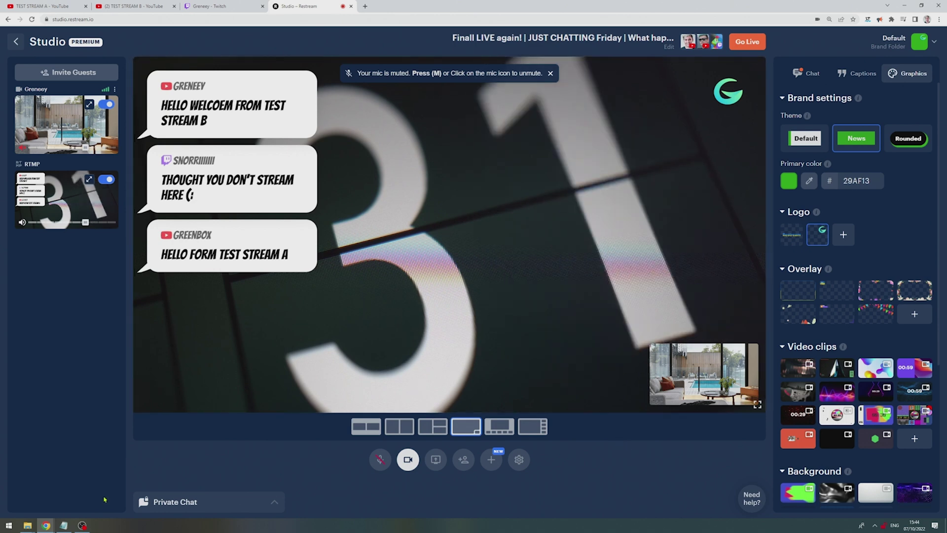
pyautogui.click(83, 526)
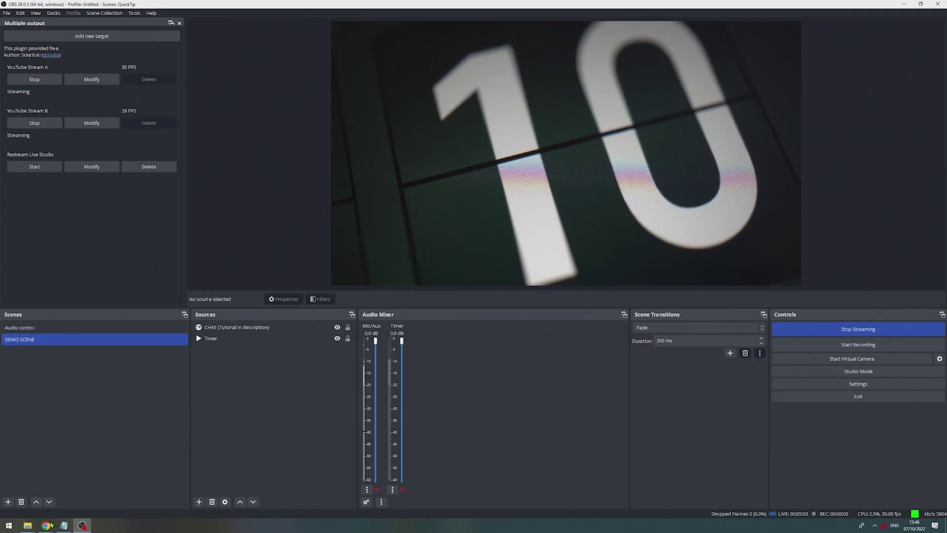
# Check the TEST STREAM B, TEST STREAM A and Twitch pages in the browser, then stop YouTube Stream A in OBS.
pyautogui.click(38, 496)
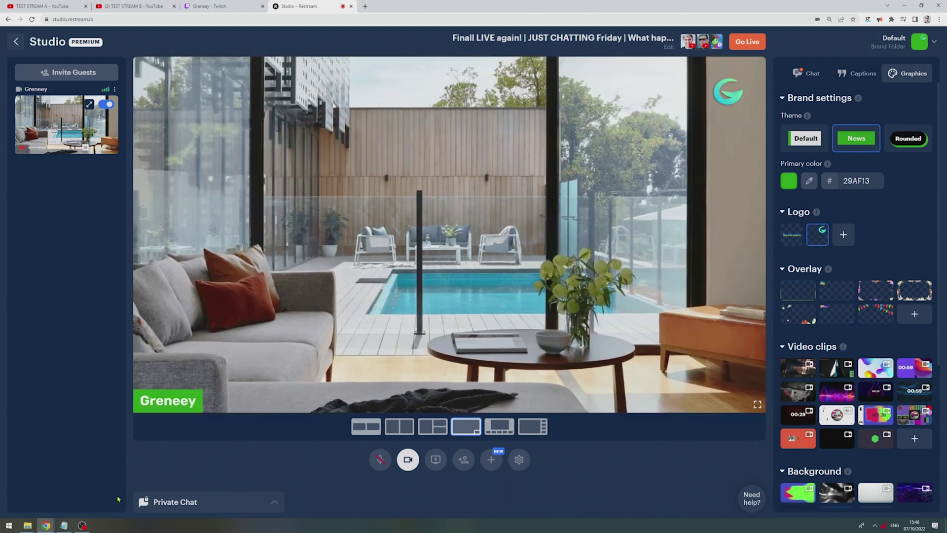
pyautogui.click(106, 7)
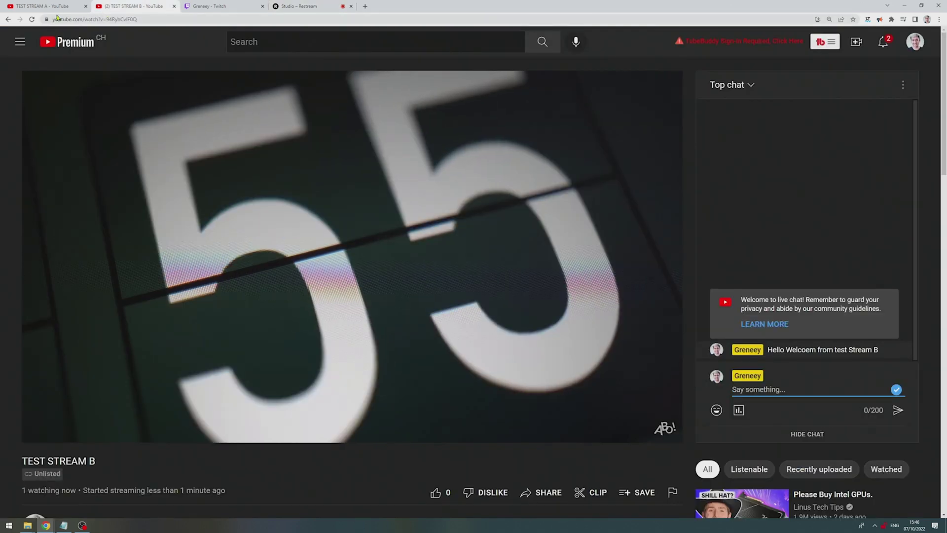
pyautogui.click(54, 10)
pyautogui.hotkey('ctrl', '3')
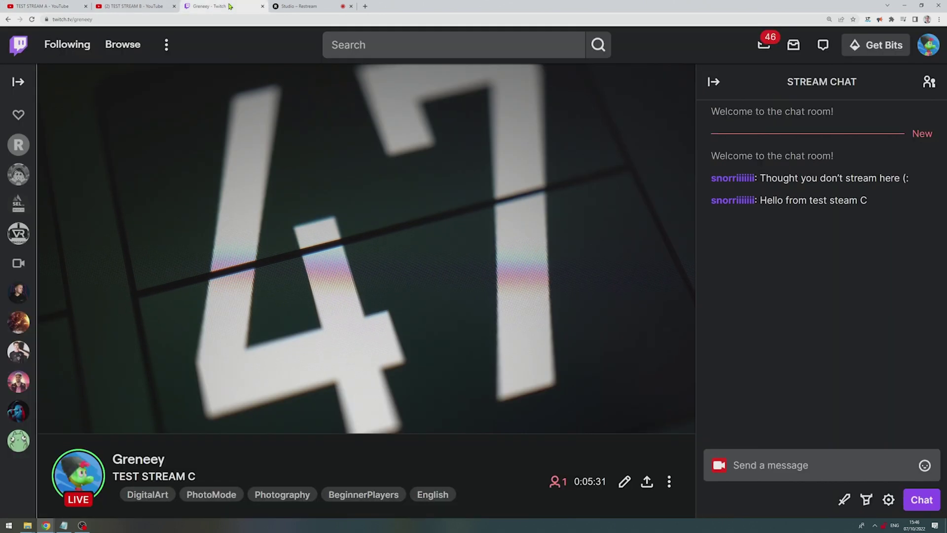
pyautogui.hotkey('ctrl', '1')
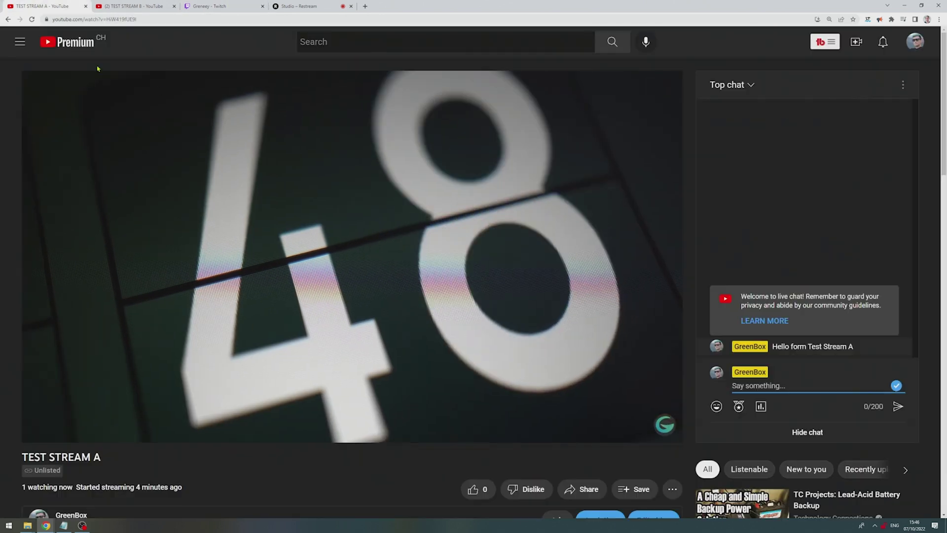
pyautogui.click(81, 526)
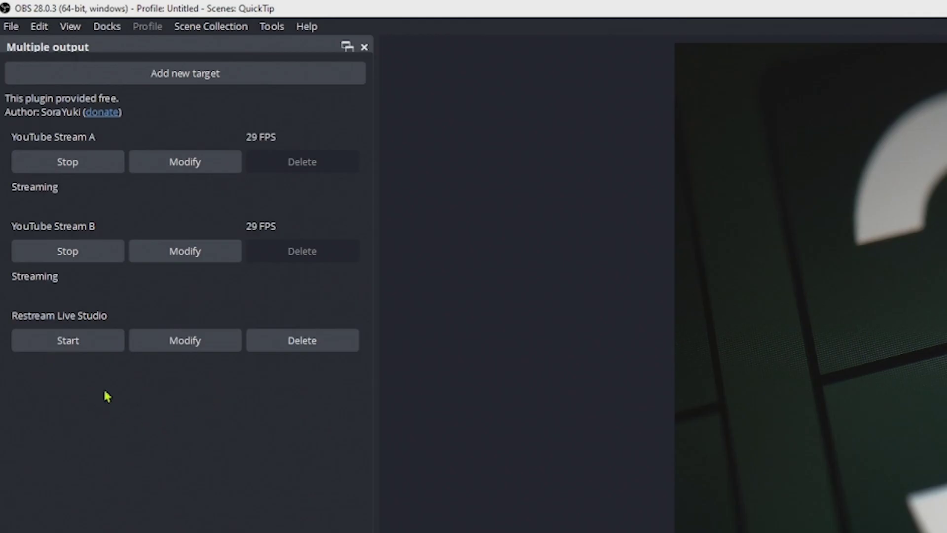
pyautogui.click(87, 165)
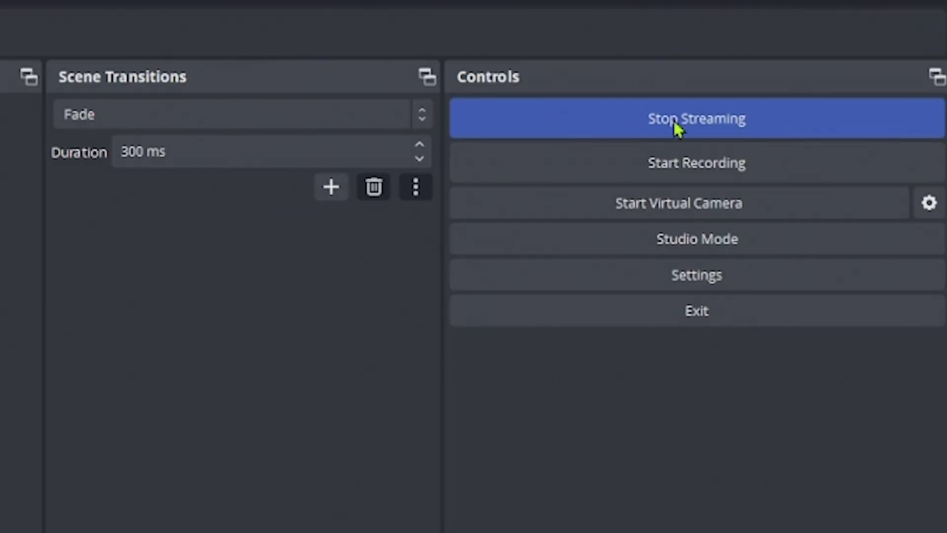
# End the main broadcast with Stop Streaming in the Controls dock.
pyautogui.click(677, 128)
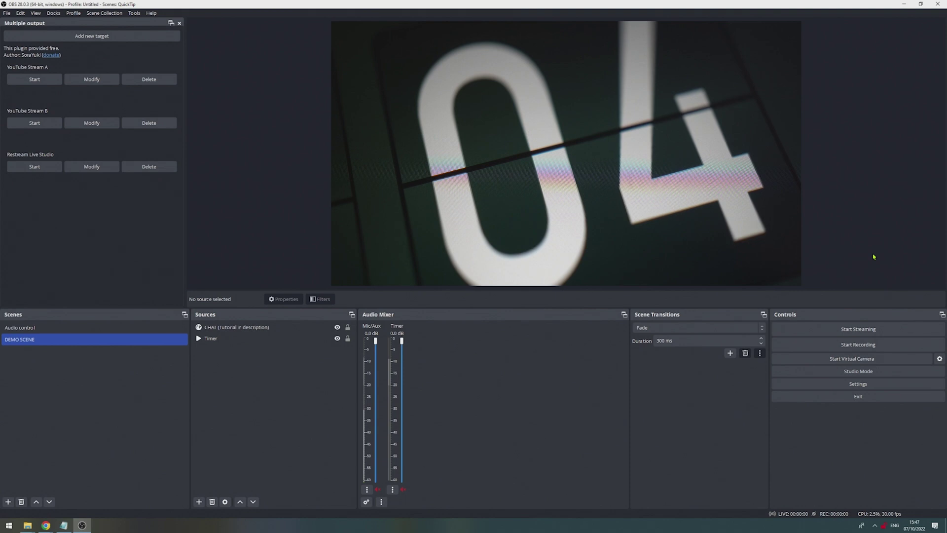